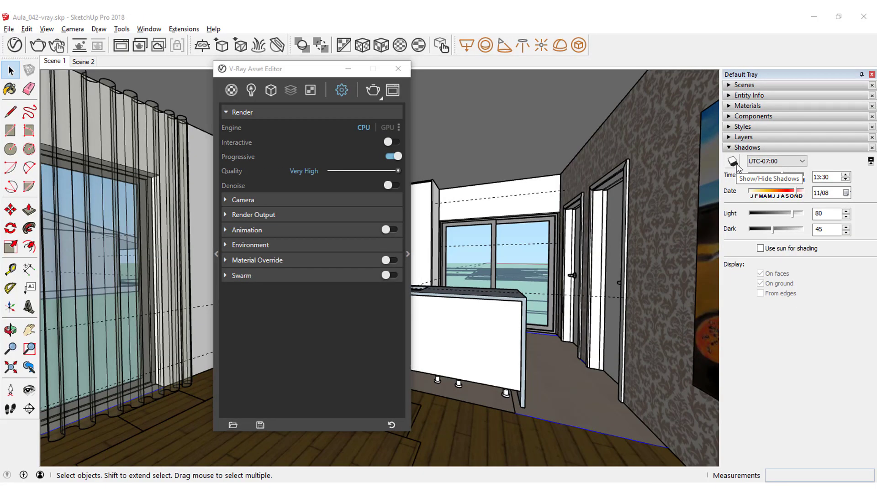
# Turn on the scene's shadows and set the V-Ray progressive render quality to Low
pyautogui.click(732, 161)
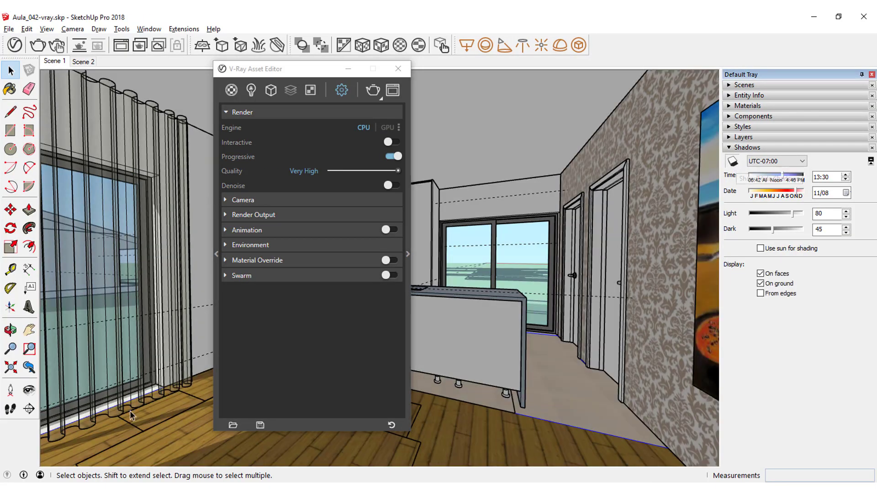
pyautogui.moveTo(282, 67); pyautogui.dragTo(18, 14)
pyautogui.moveTo(312, 67); pyautogui.dragTo(184, 68)
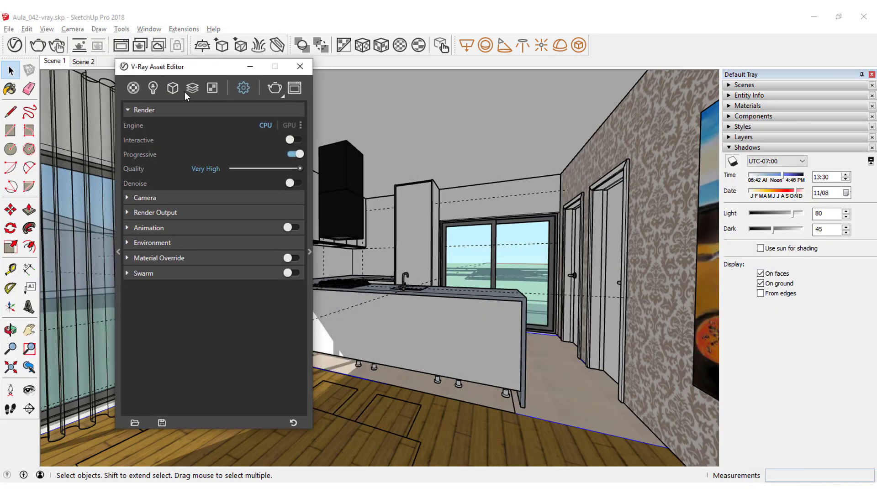
pyautogui.click(283, 97)
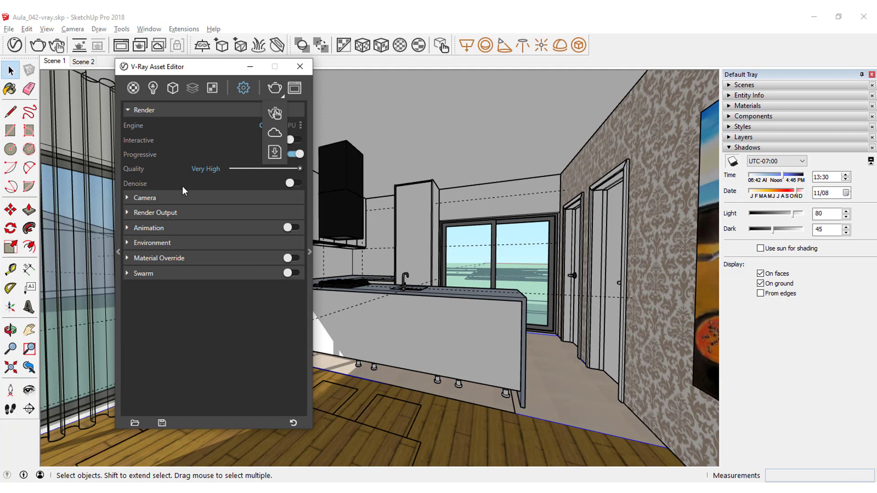
pyautogui.moveTo(299, 168); pyautogui.dragTo(246, 168)
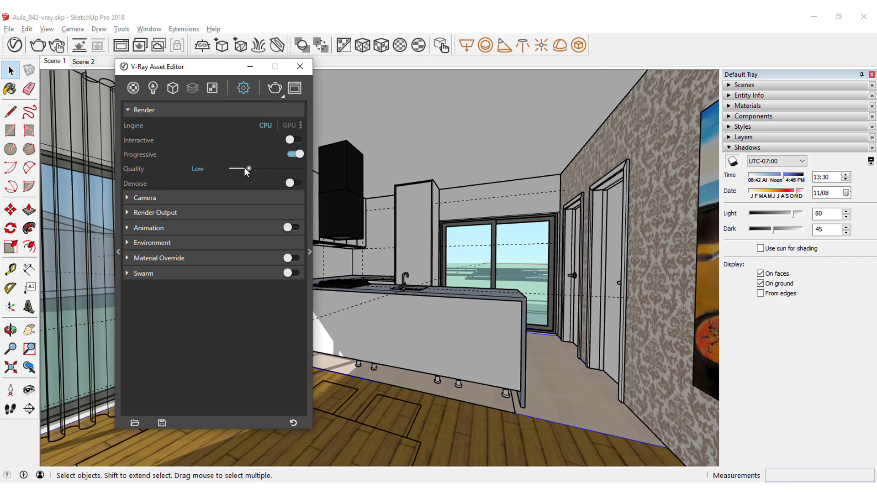
# Start an interactive V-Ray render with interactivity set to Low, and minimize the frame buffer
pyautogui.click(282, 96)
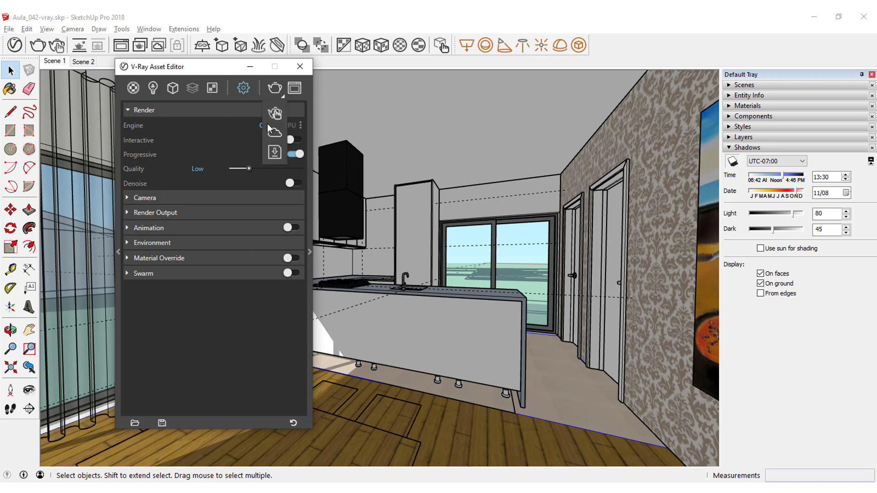
pyautogui.click(273, 114)
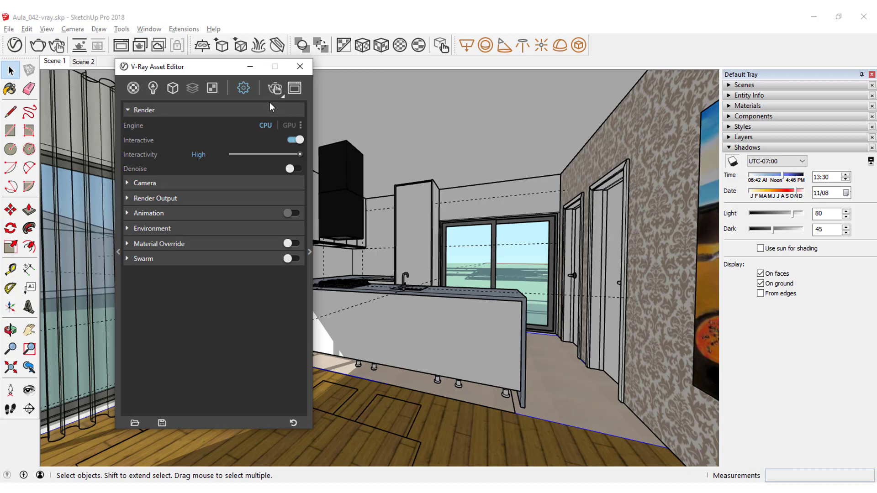
pyautogui.moveTo(295, 155); pyautogui.dragTo(235, 153)
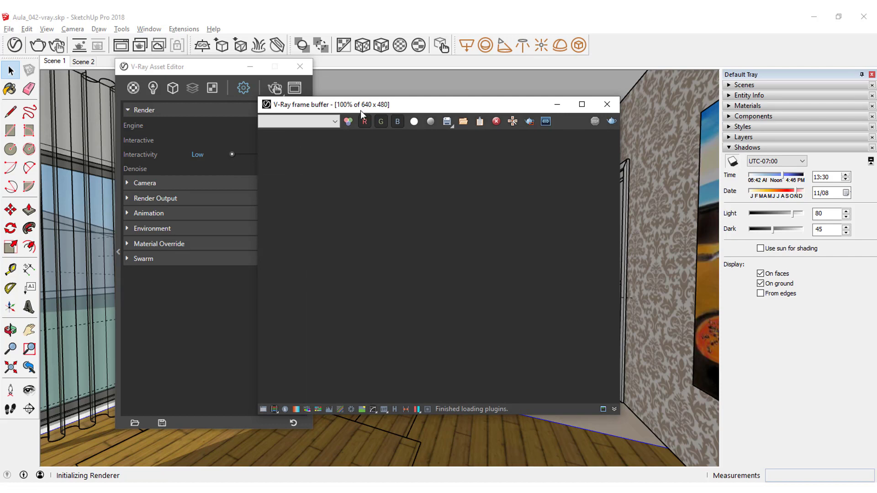
pyautogui.moveTo(361, 111); pyautogui.dragTo(585, 100)
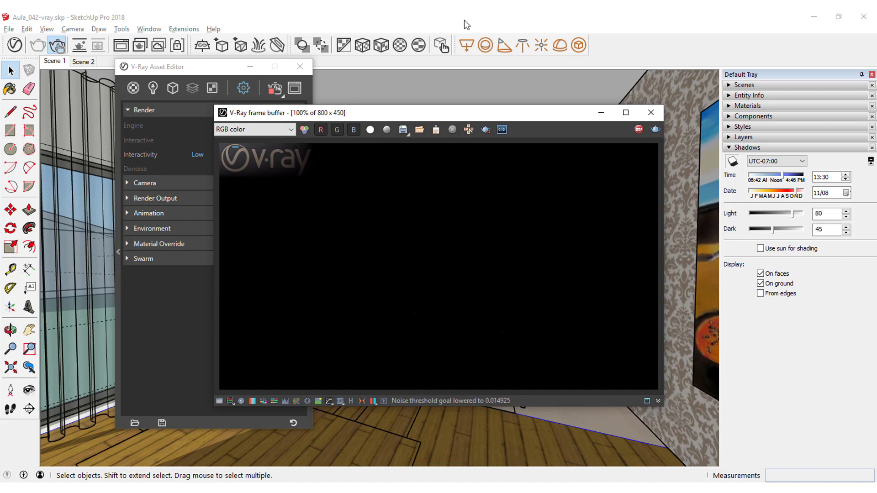
pyautogui.moveTo(382, 116); pyautogui.dragTo(445, 94)
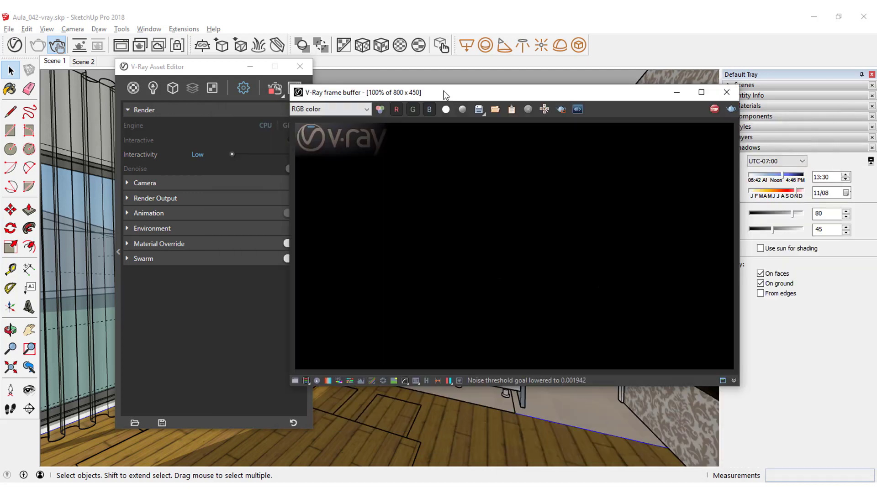
pyautogui.click(677, 92)
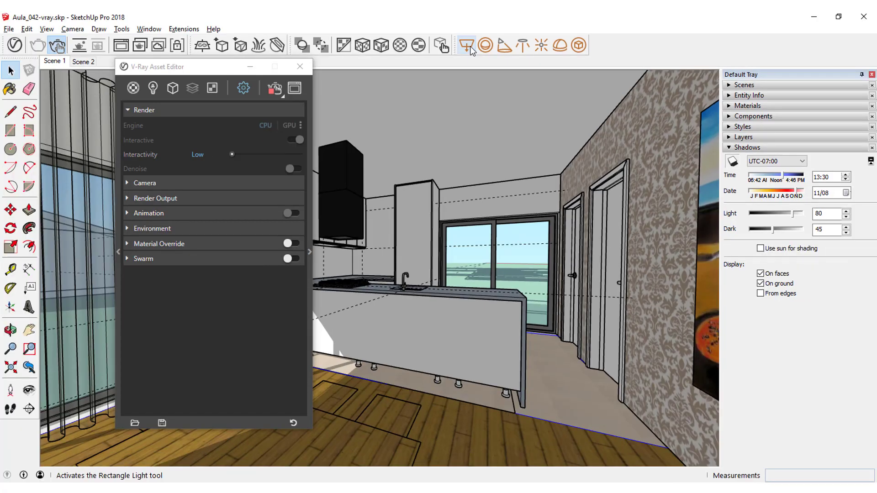
# Draw a V-Ray rectangle light across the living room ceiling, starting from the ceiling corner at the patterned wall
pyautogui.click(466, 45)
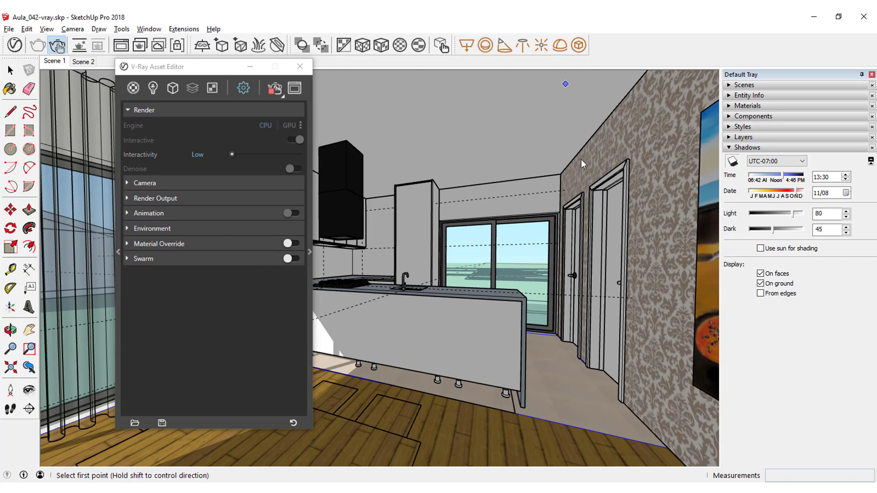
pyautogui.click(561, 174)
pyautogui.scroll(-3, 524, 149)
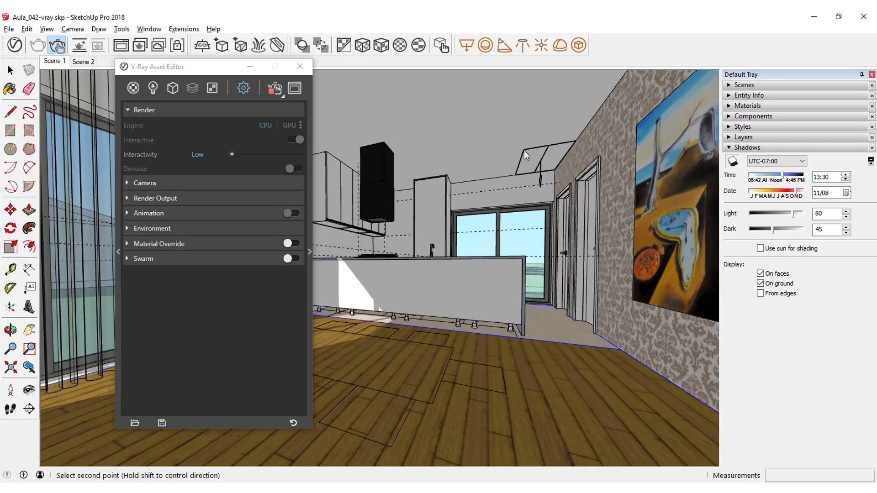
pyautogui.scroll(-5, 491, 158)
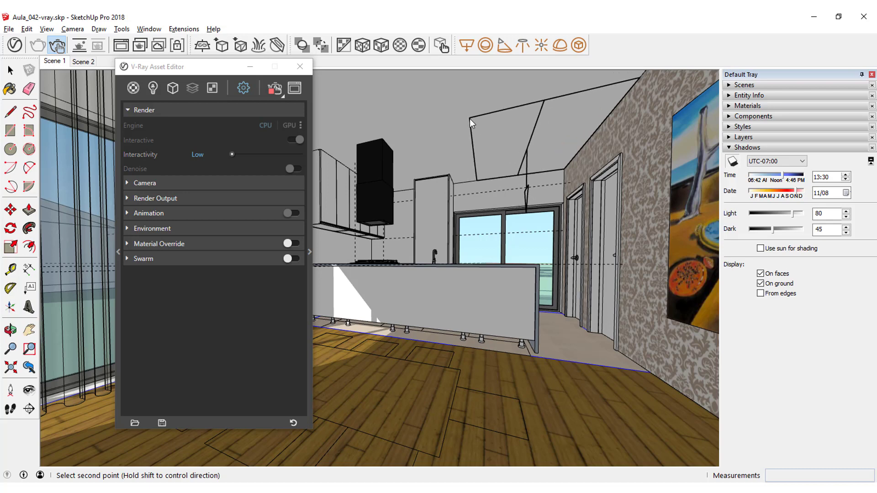
pyautogui.scroll(-1, 469, 119)
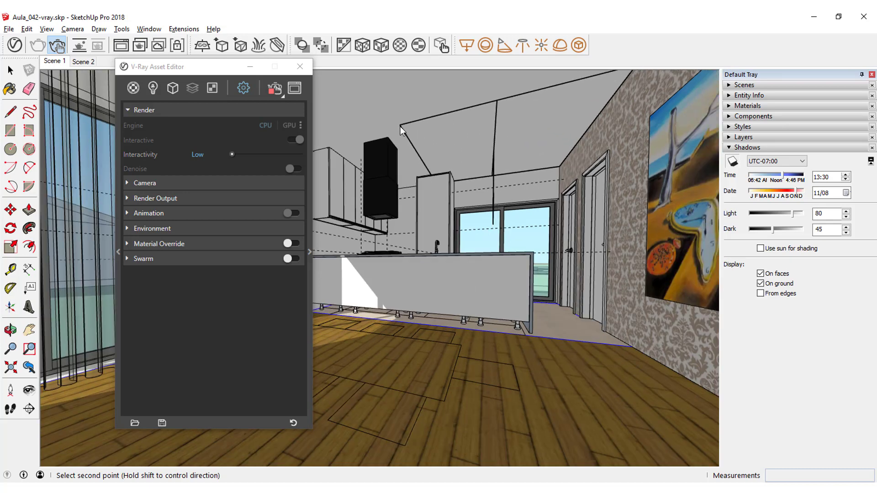
pyautogui.moveTo(395, 144); pyautogui.dragTo(393, 165, button='middle')
pyautogui.moveTo(495, 114); pyautogui.dragTo(256, 123, button='middle')
pyautogui.moveTo(352, 177); pyautogui.dragTo(385, 194, button='middle')
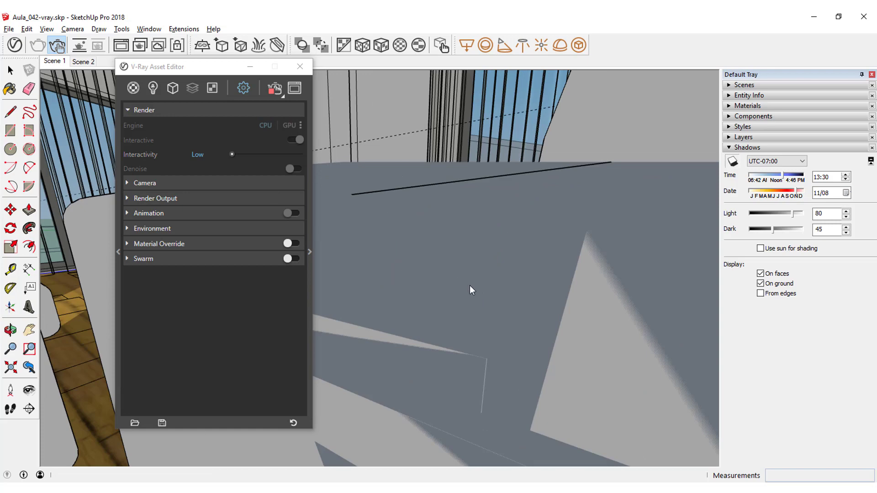
pyautogui.moveTo(499, 315); pyautogui.dragTo(396, 178, button='middle')
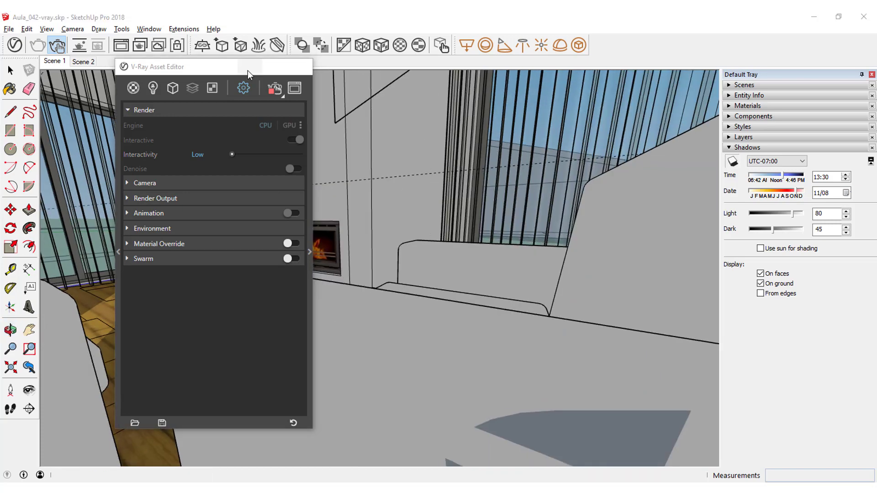
pyautogui.click(250, 67)
pyautogui.scroll(-2, 301, 115)
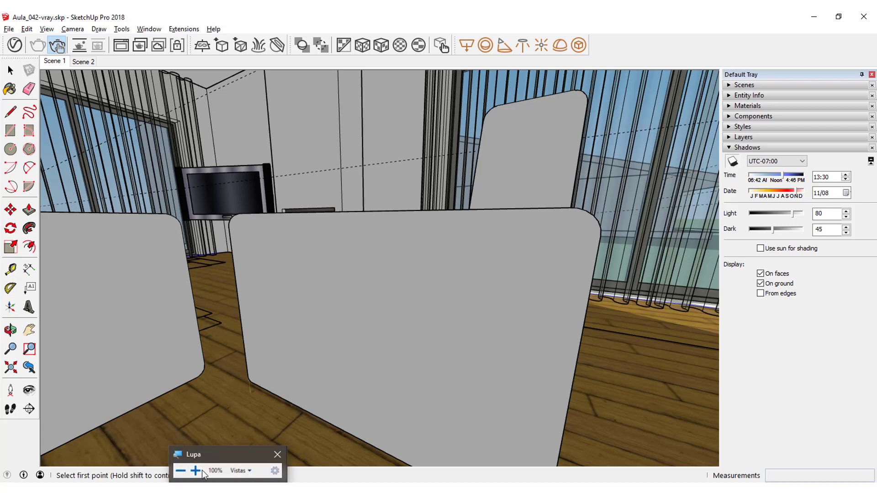
# Restore the V-Ray Asset Editor and frame buffer, and return to the Scene 1 view to check the interactive render
pyautogui.click(255, 488)
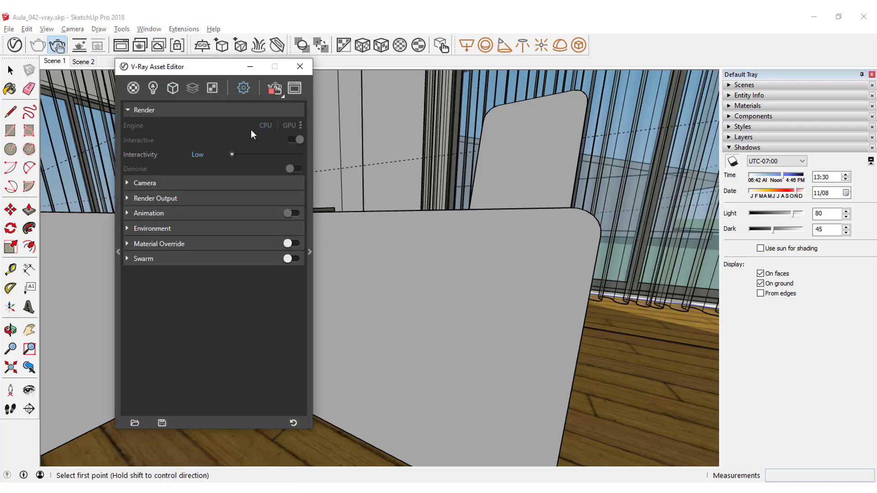
pyautogui.click(292, 87)
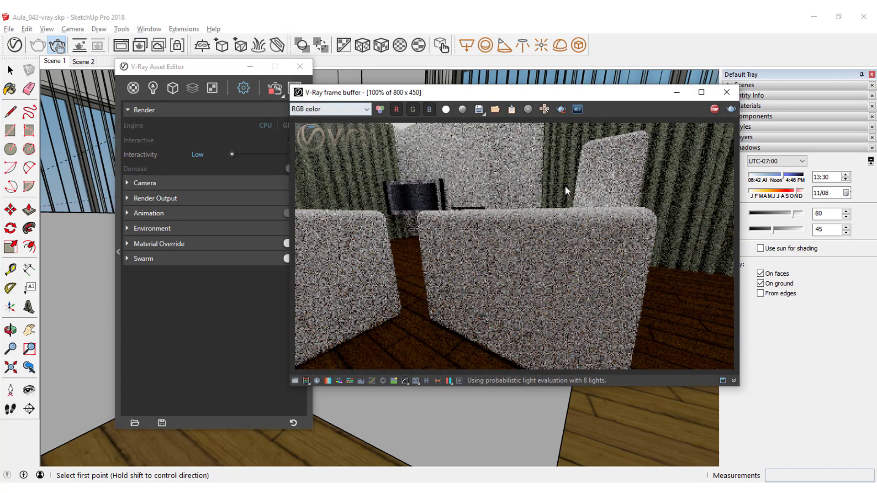
pyautogui.click(53, 61)
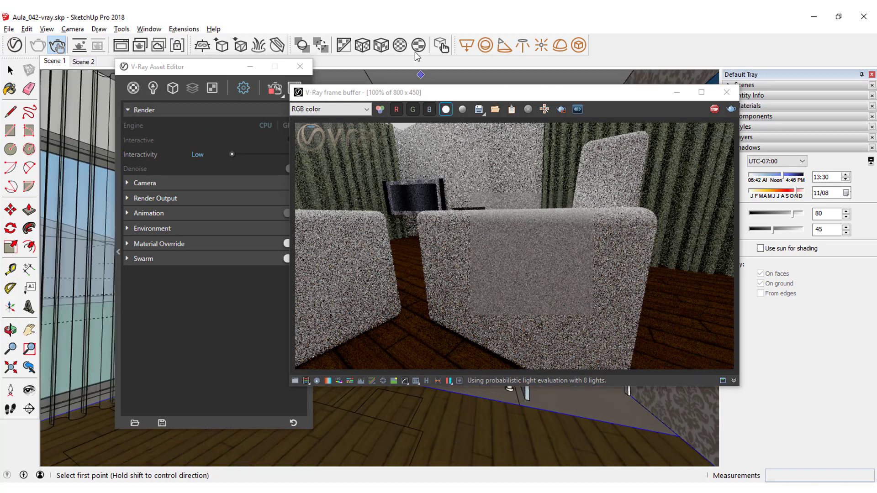
pyautogui.click(433, 97)
pyautogui.moveTo(432, 98); pyautogui.dragTo(572, 129)
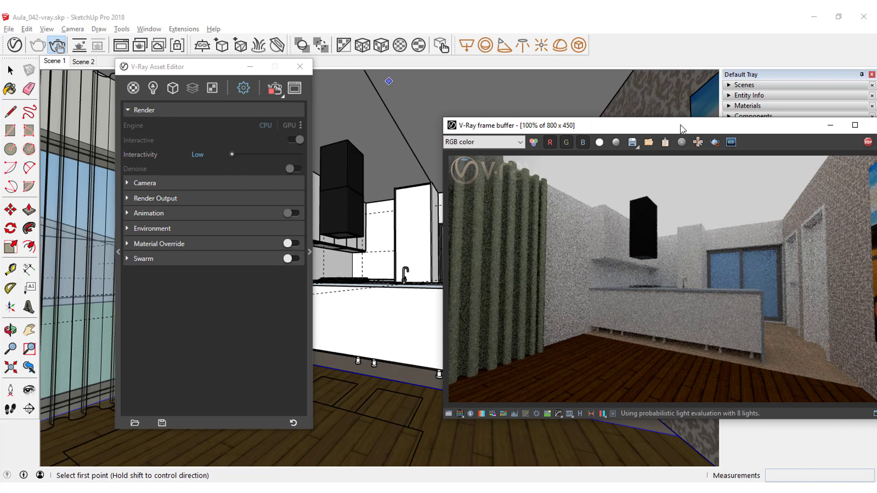
pyautogui.moveTo(679, 125); pyautogui.dragTo(609, 99)
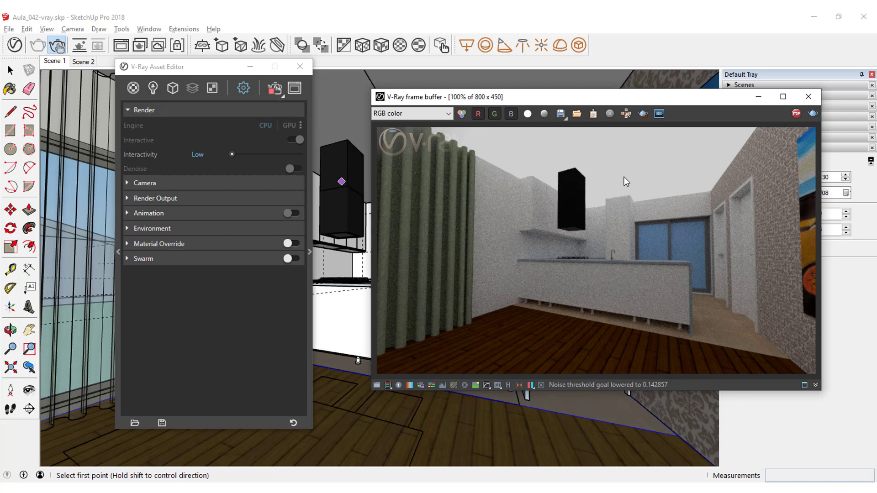
# Rename the rectangle light in the V-Ray lights list as "Iluminação tecto sala"
pyautogui.click(151, 71)
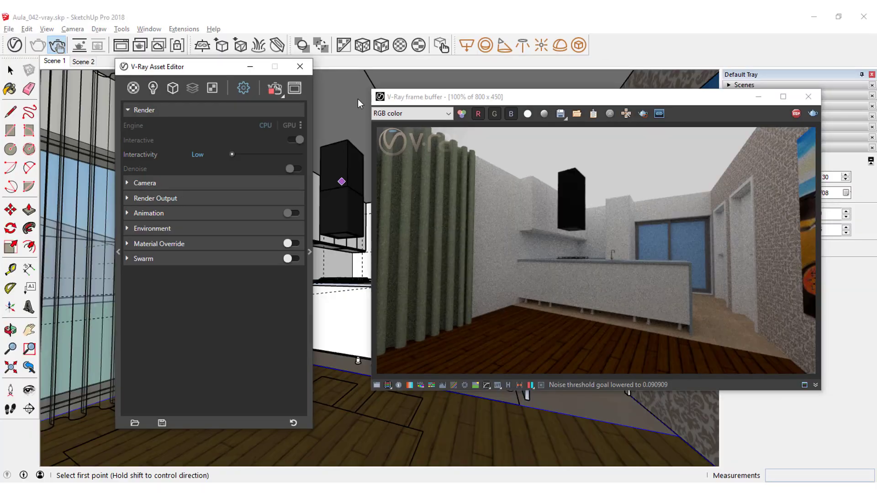
pyautogui.click(300, 66)
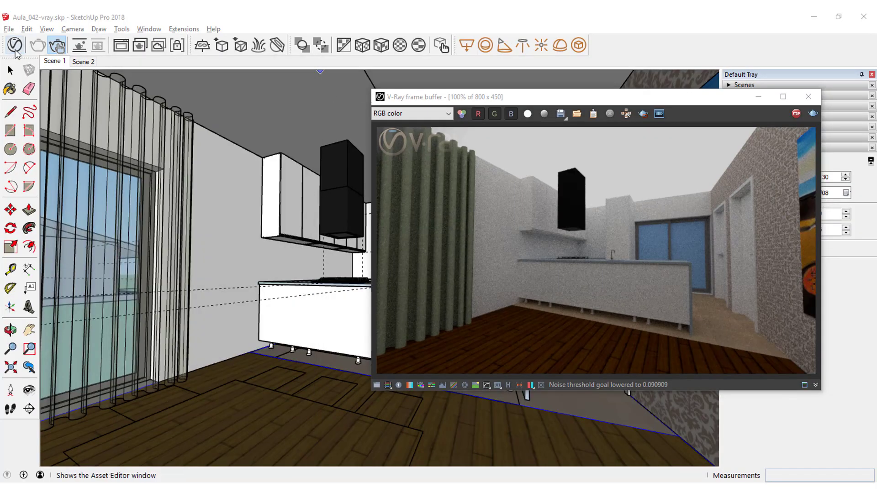
pyautogui.click(15, 44)
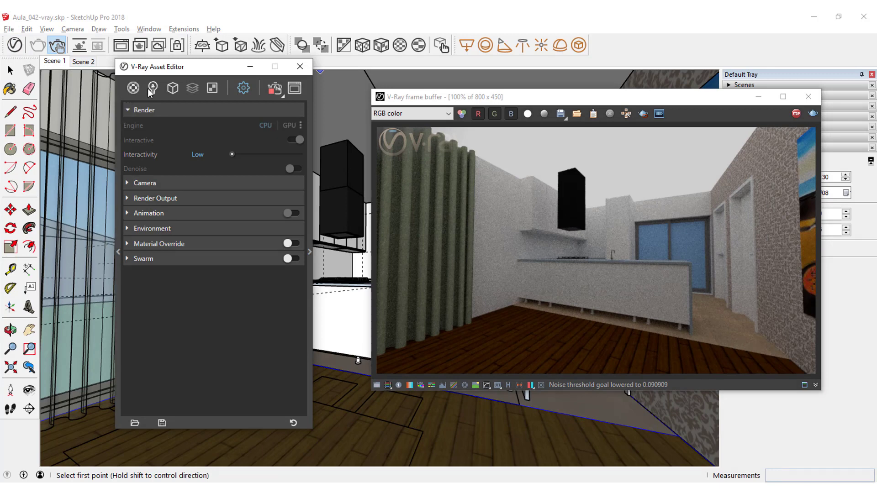
pyautogui.press('super')
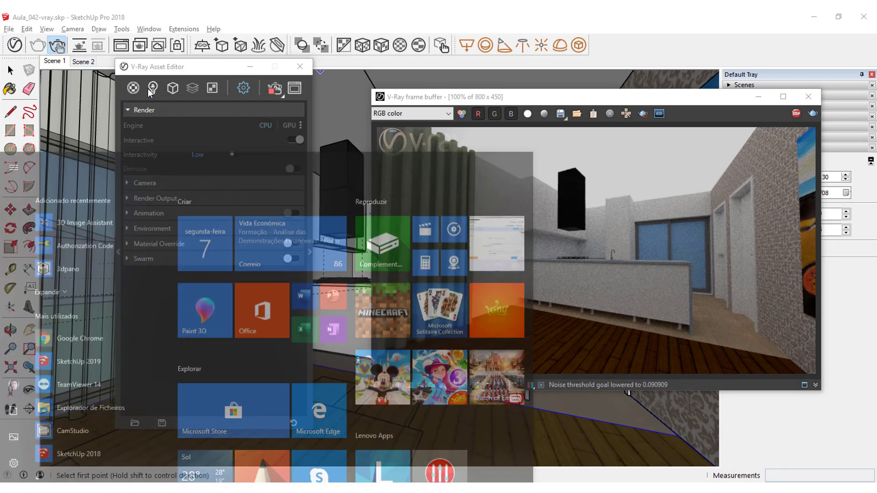
pyautogui.press('Escape')
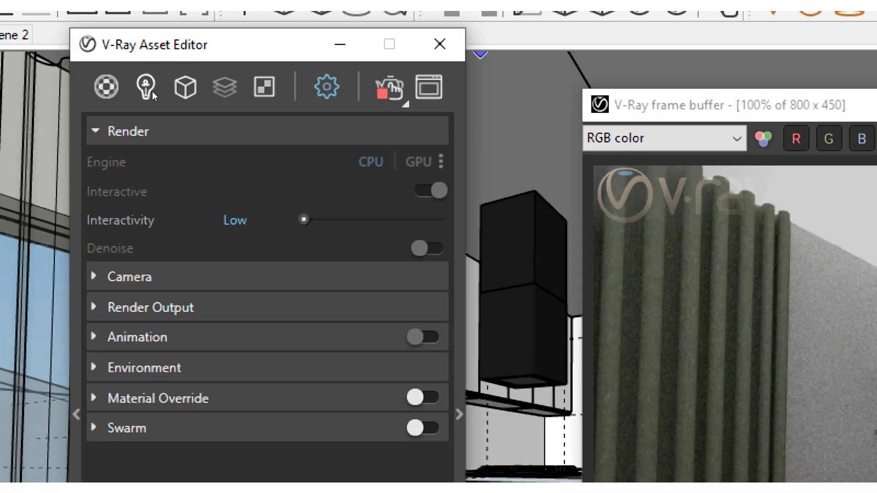
pyautogui.click(146, 87)
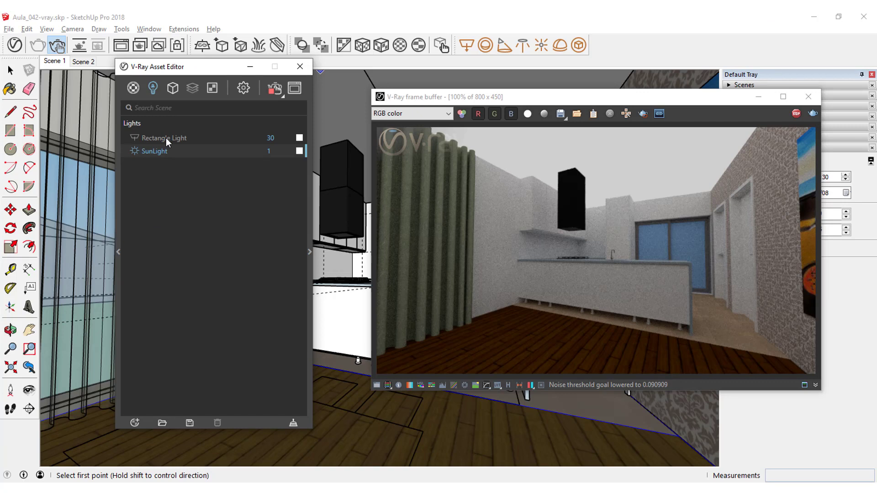
pyautogui.click(166, 138)
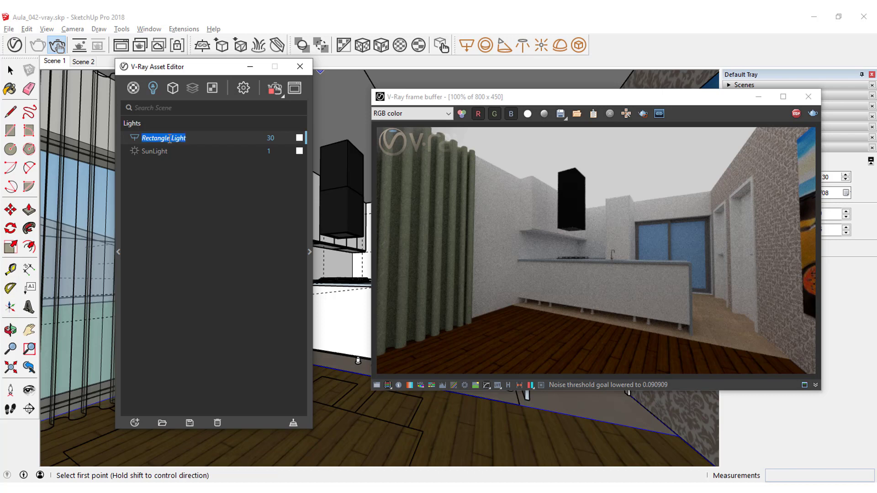
pyautogui.write('luminação tecto sala')
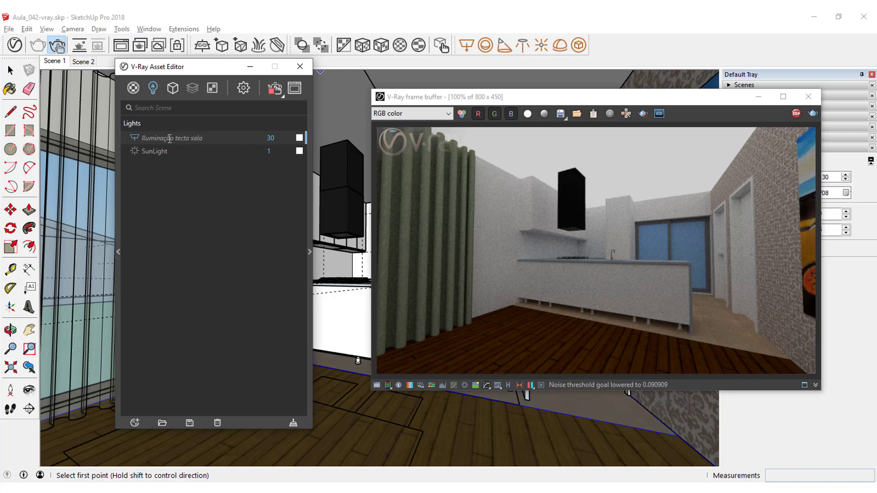
# Set the Iluminação tecto sala light's intensity to 50 and its color to pale yellow with H 0.162, S 0.201, V 1
pyautogui.click(275, 139)
pyautogui.write('5')
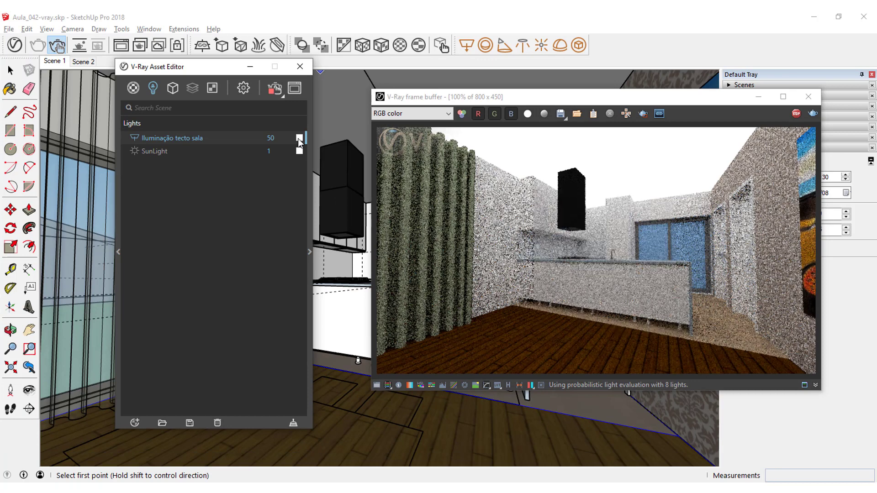
pyautogui.click(299, 138)
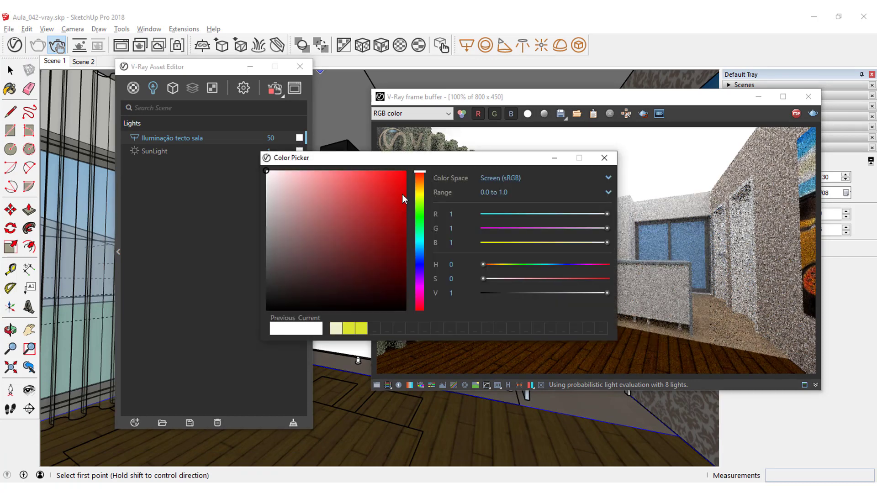
pyautogui.moveTo(421, 193); pyautogui.dragTo(420, 194)
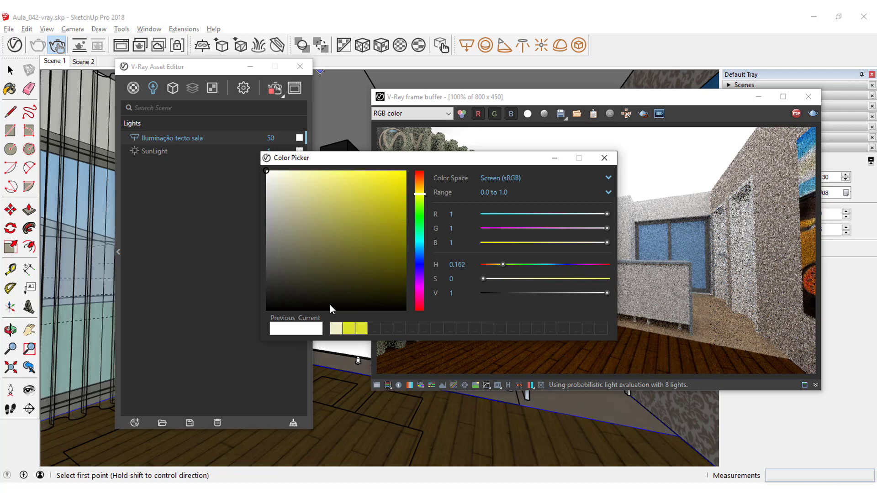
pyautogui.moveTo(349, 195)
pyautogui.mouseDown()
pyautogui.moveTo(285, 176)
pyautogui.moveTo(277, 181)
pyautogui.moveTo(285, 185)
pyautogui.moveTo(294, 169)
pyautogui.mouseUp()
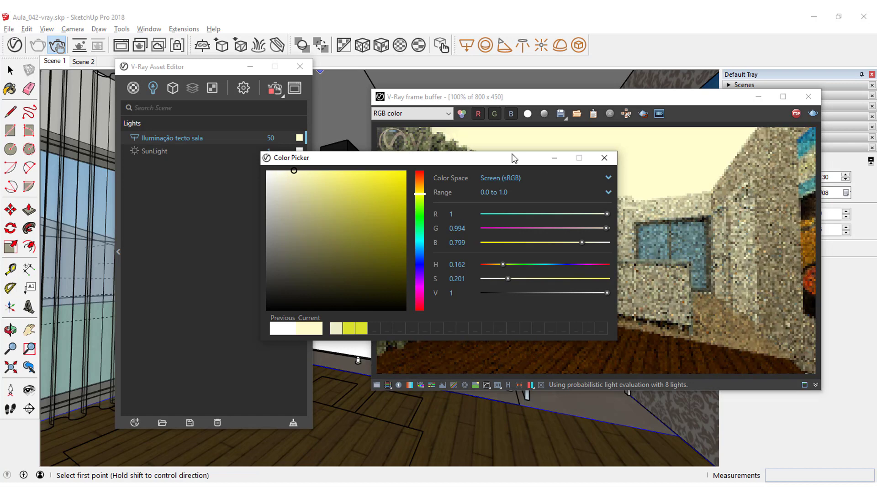
pyautogui.click(603, 157)
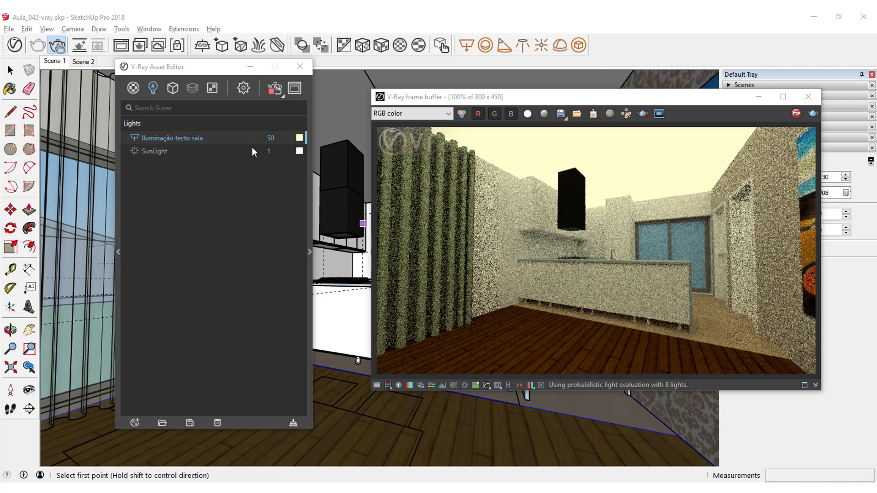
# Expand the Iluminação tecto sala light's settings beside the frame buffer and reduce its intensity to 38.9
pyautogui.click(289, 138)
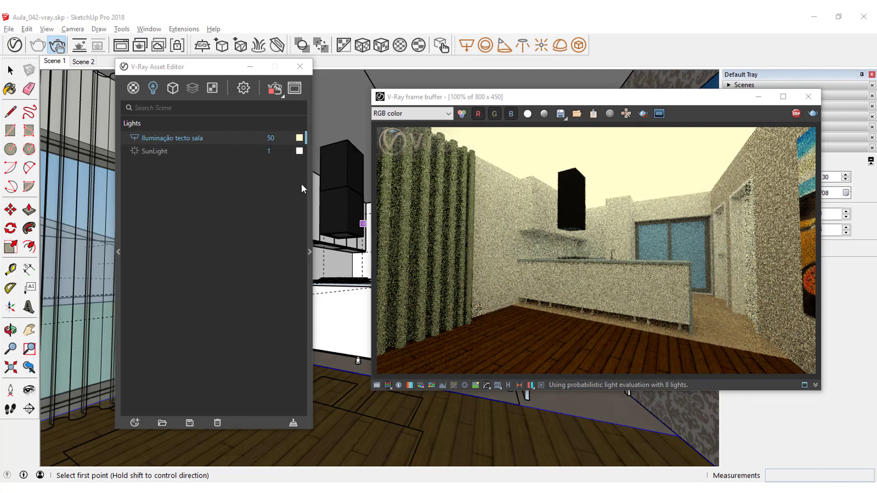
pyautogui.click(309, 242)
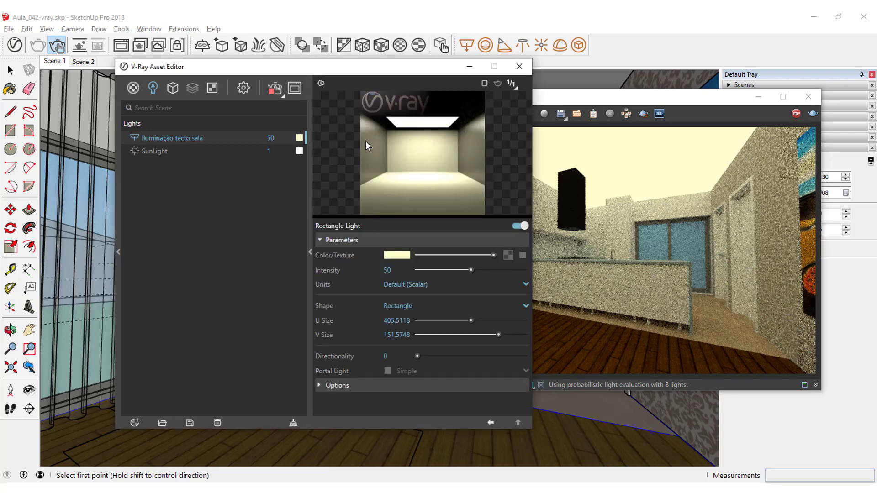
pyautogui.moveTo(358, 66); pyautogui.dragTo(223, 69)
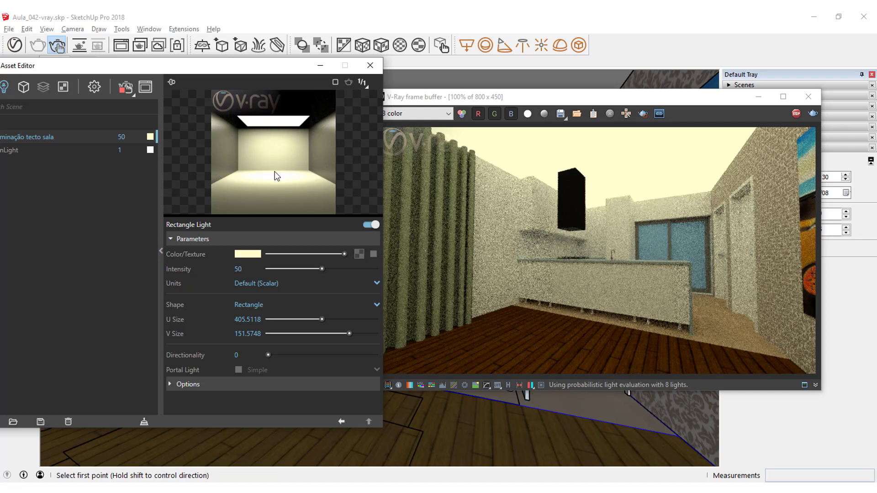
pyautogui.moveTo(321, 269); pyautogui.dragTo(310, 270)
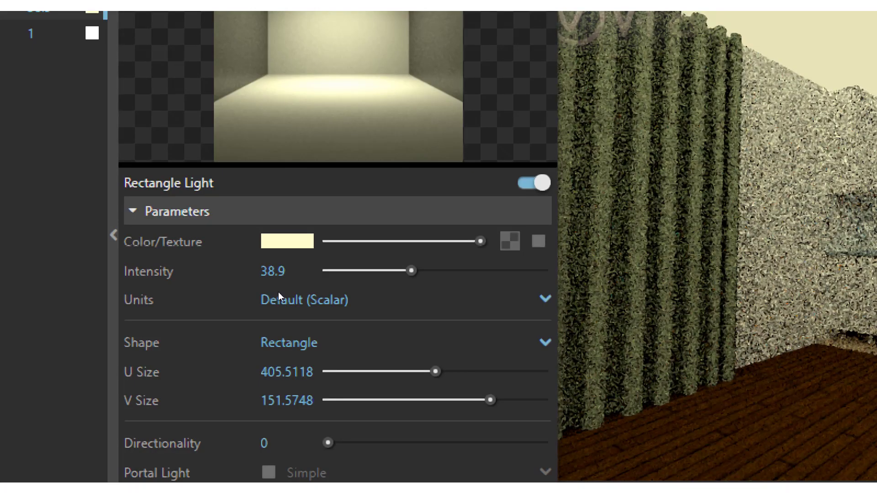
# Review the intensity units and shape options available for the rectangle light, keeping Default (Scalar) and Rectangle
pyautogui.click(306, 294)
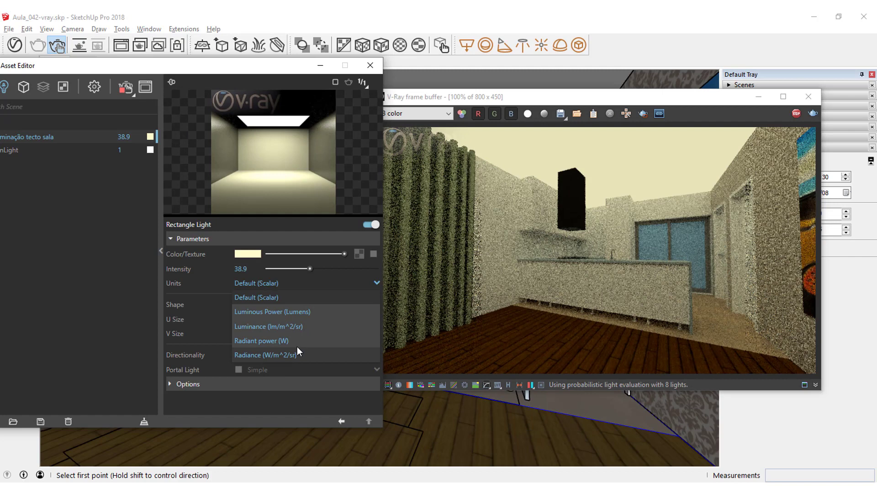
pyautogui.click(333, 285)
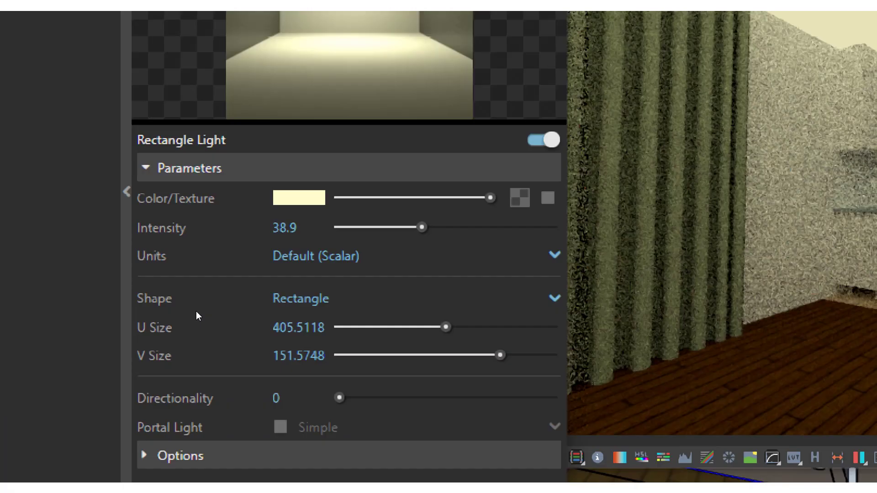
pyautogui.click(267, 305)
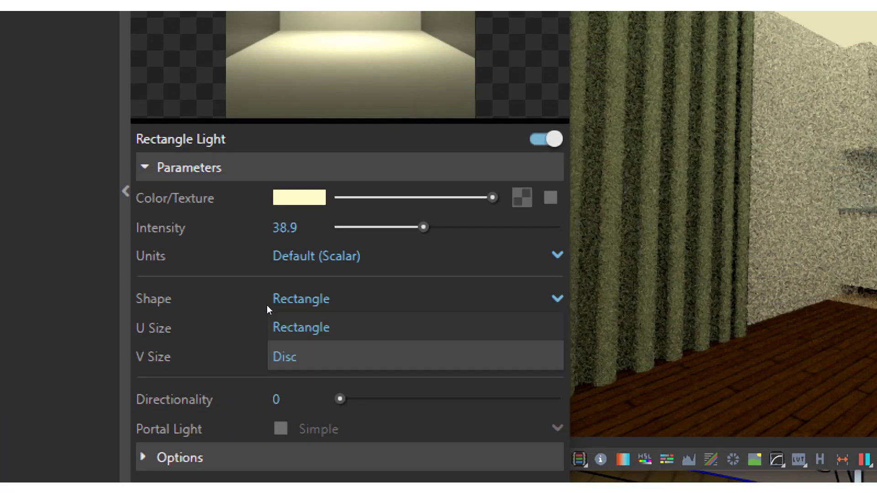
pyautogui.click(267, 305)
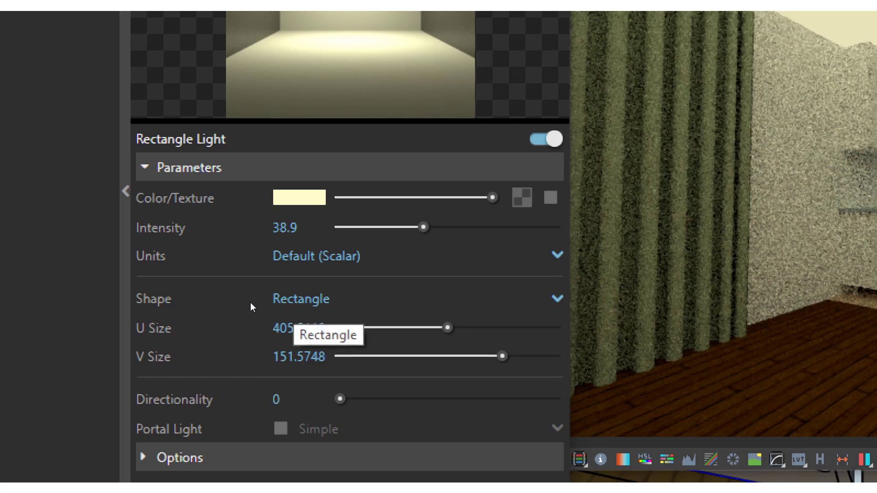
# Set the rectangle light's directionality to 0.3
pyautogui.moveTo(209, 321)
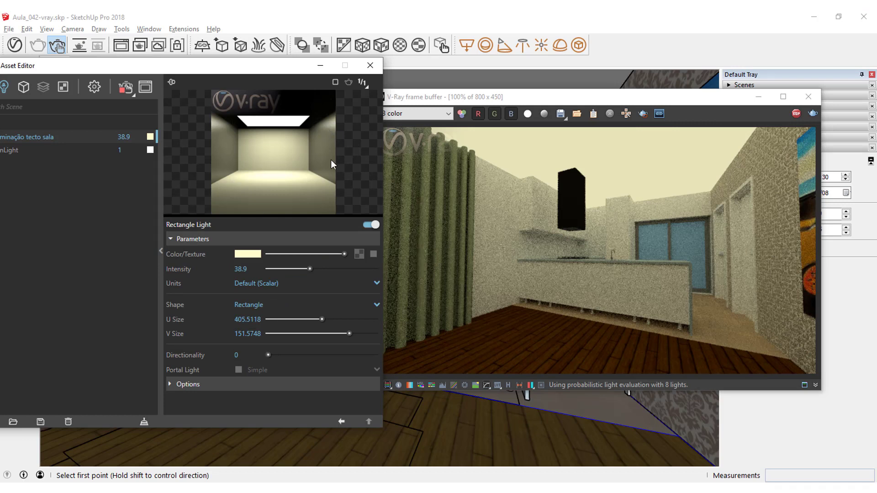
pyautogui.moveTo(268, 355); pyautogui.dragTo(298, 354)
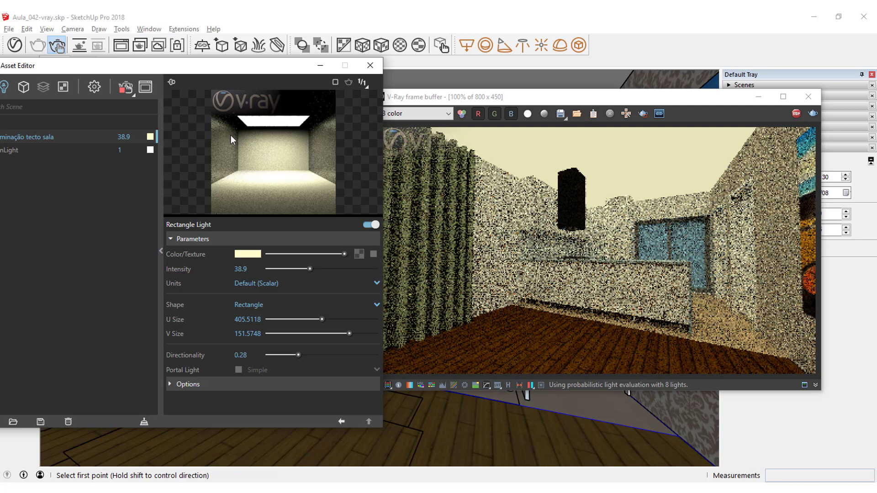
pyautogui.moveTo(300, 355)
pyautogui.mouseDown()
pyautogui.moveTo(362, 355)
pyautogui.moveTo(289, 353)
pyautogui.moveTo(301, 351)
pyautogui.mouseUp()
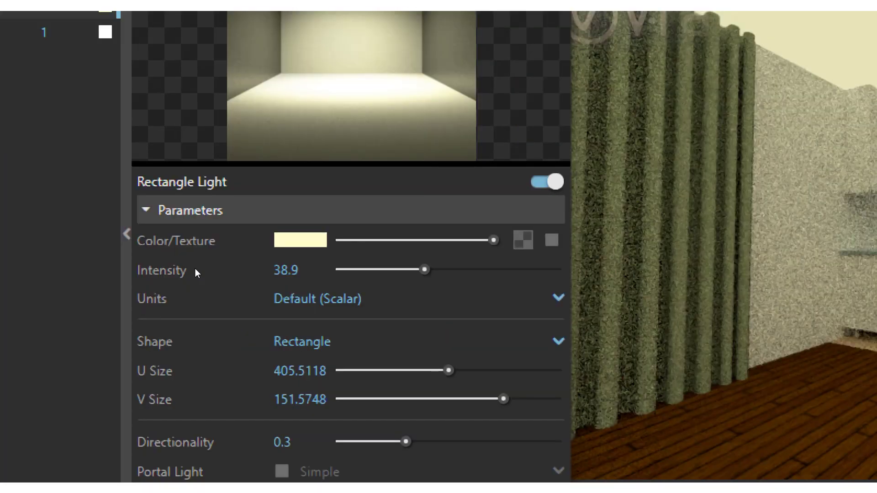
# Collapse the rectangle light's parameters, expand its options and make the light invisible
pyautogui.click(174, 210)
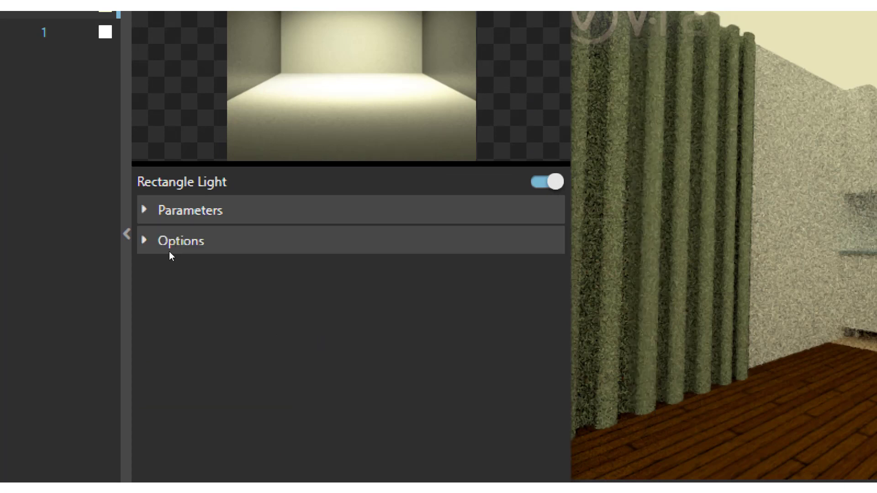
pyautogui.click(169, 251)
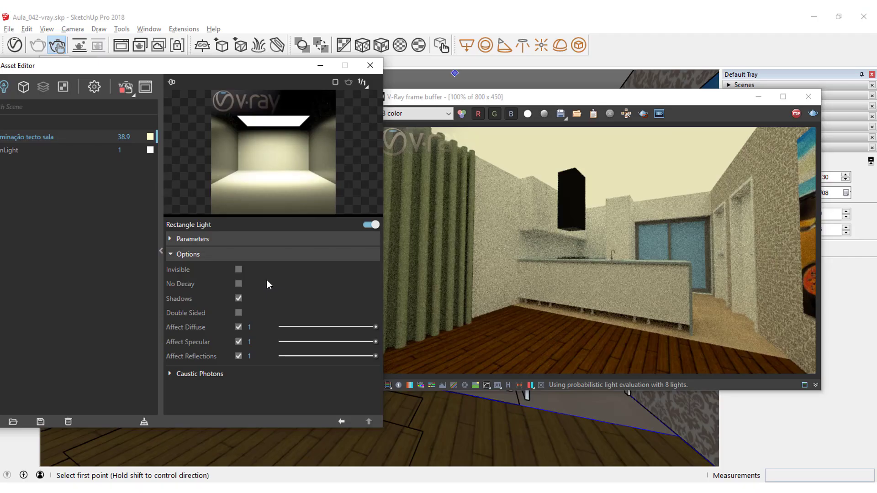
pyautogui.moveTo(205, 268)
pyautogui.click(238, 269)
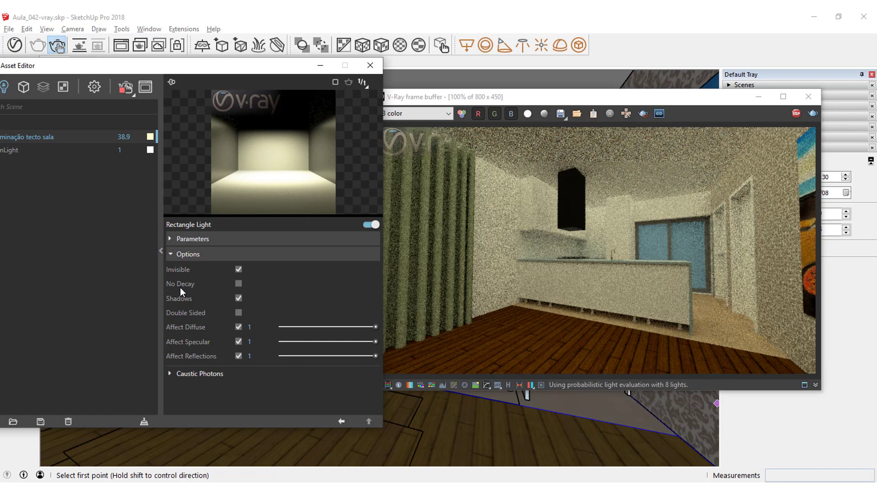
# Try the rectangle light with No Decay enabled and with Shadows disabled, restoring each option after comparing the render
pyautogui.click(240, 284)
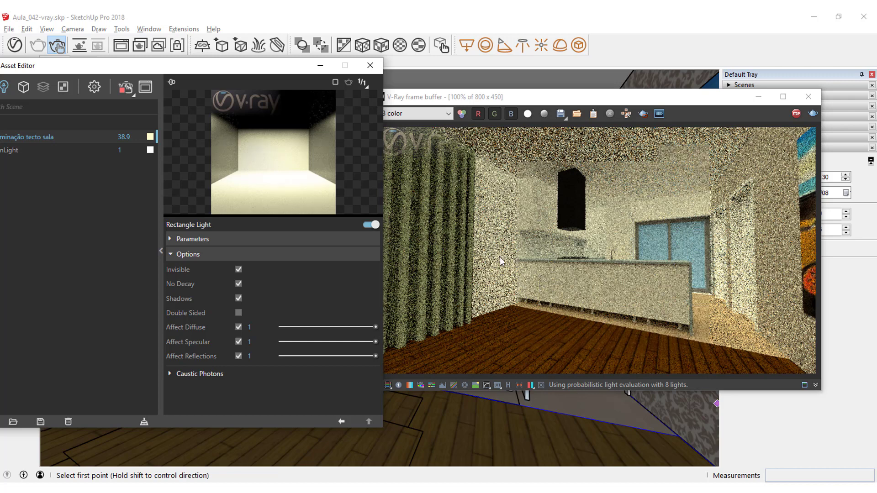
pyautogui.click(238, 283)
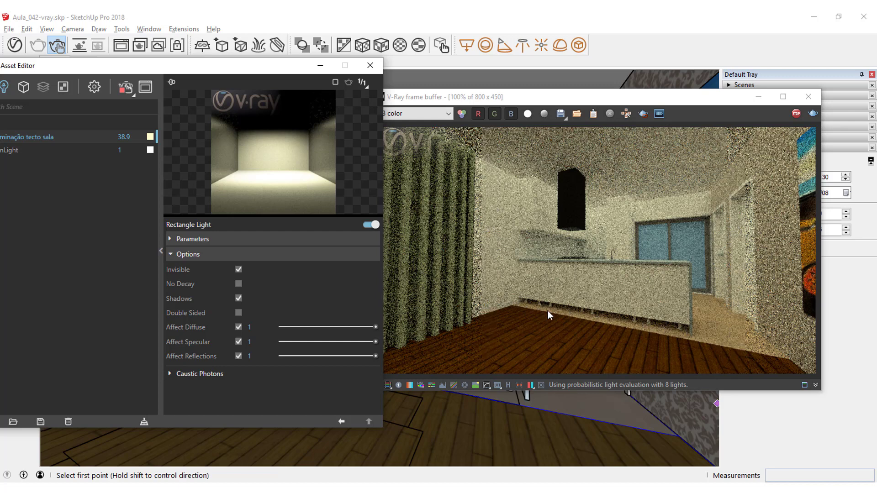
pyautogui.click(237, 298)
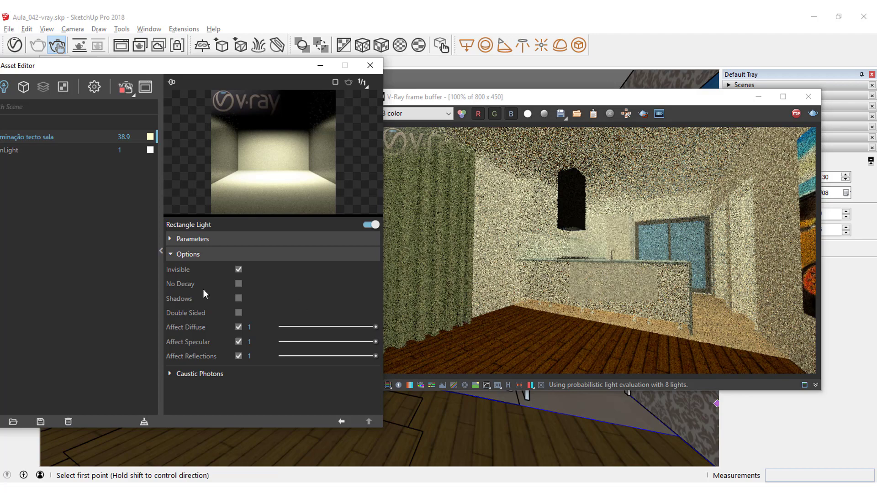
pyautogui.click(235, 298)
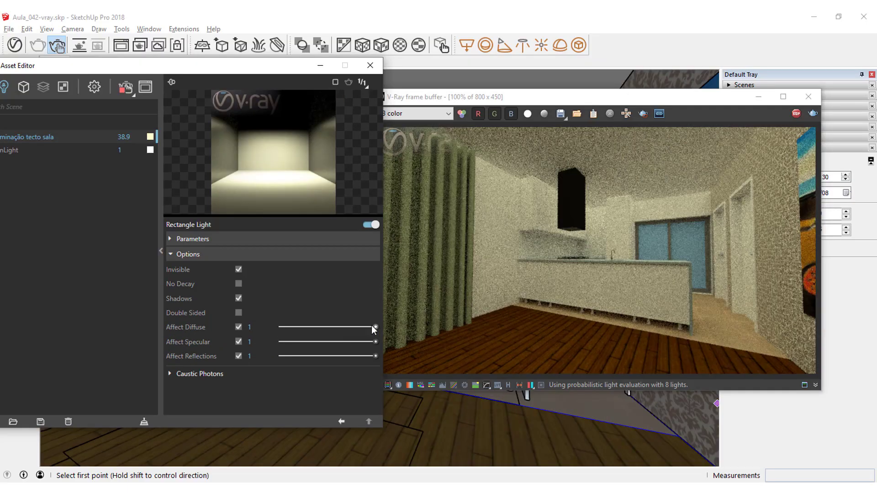
# Try reducing Affect Diffuse to 0.7, and return the diffuse, specular and reflection amounts to 1
pyautogui.moveTo(374, 327); pyautogui.dragTo(349, 328)
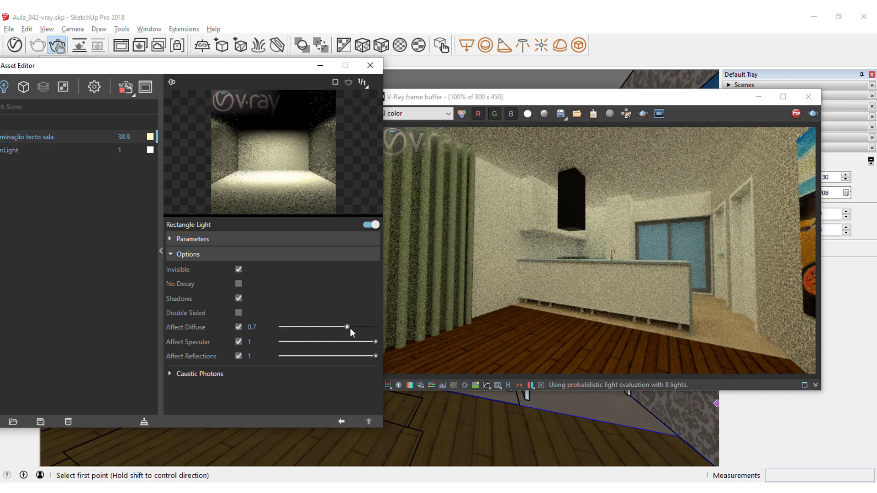
pyautogui.moveTo(350, 328); pyautogui.dragTo(400, 327)
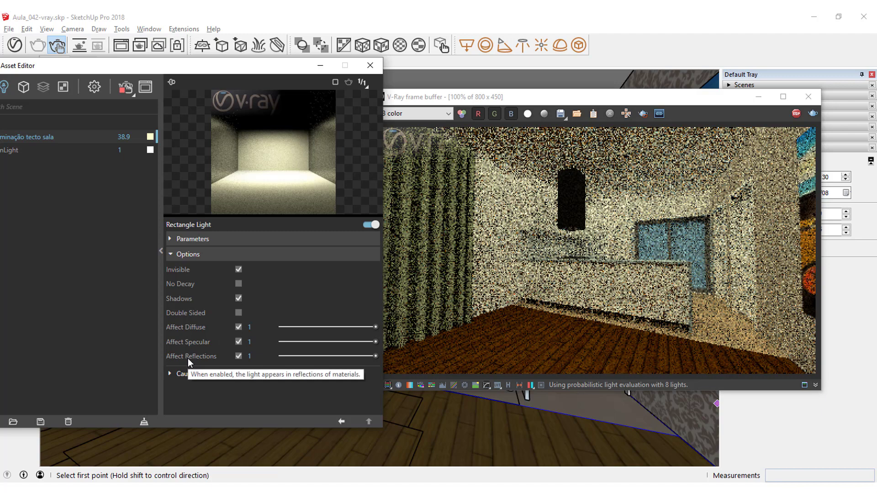
pyautogui.moveTo(374, 342)
pyautogui.mouseDown()
pyautogui.moveTo(343, 344)
pyautogui.moveTo(387, 343)
pyautogui.moveTo(356, 341)
pyautogui.moveTo(356, 356)
pyautogui.moveTo(384, 342)
pyautogui.mouseUp()
pyautogui.moveTo(356, 356); pyautogui.dragTo(397, 361)
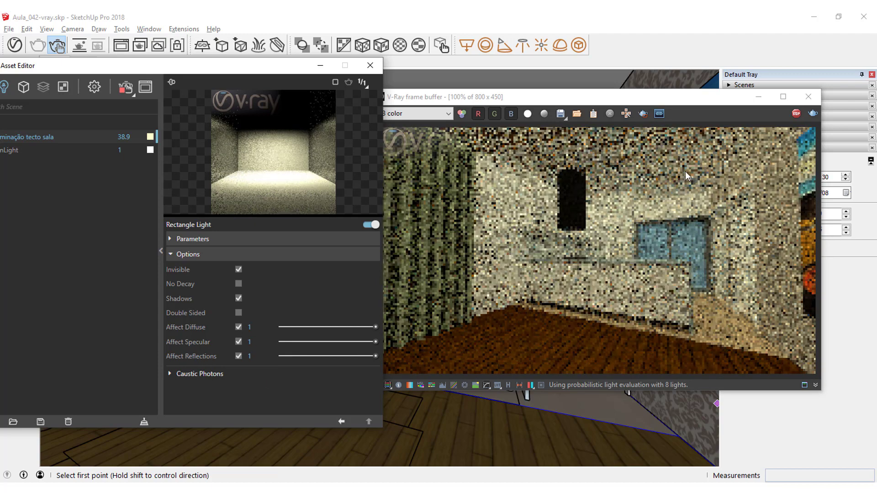
# Compare the interactive render with the ceiling light visible and invisible, leaving Invisible enabled
pyautogui.click(171, 239)
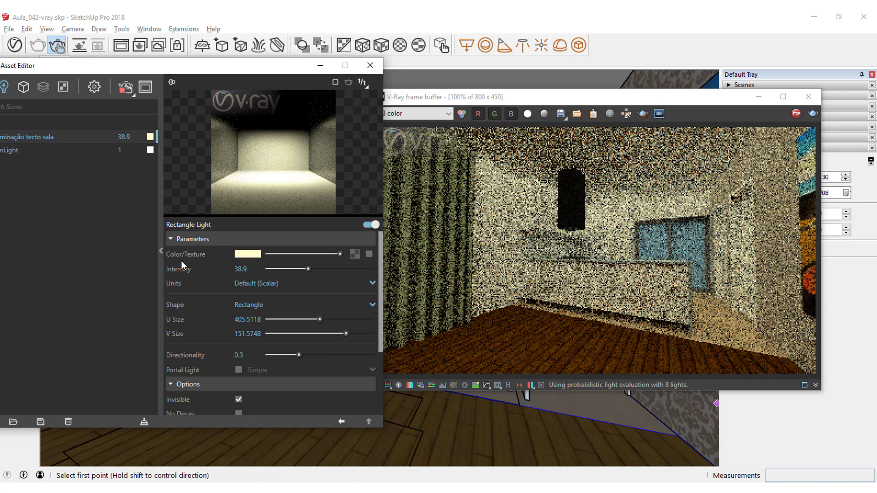
pyautogui.click(169, 239)
pyautogui.click(238, 270)
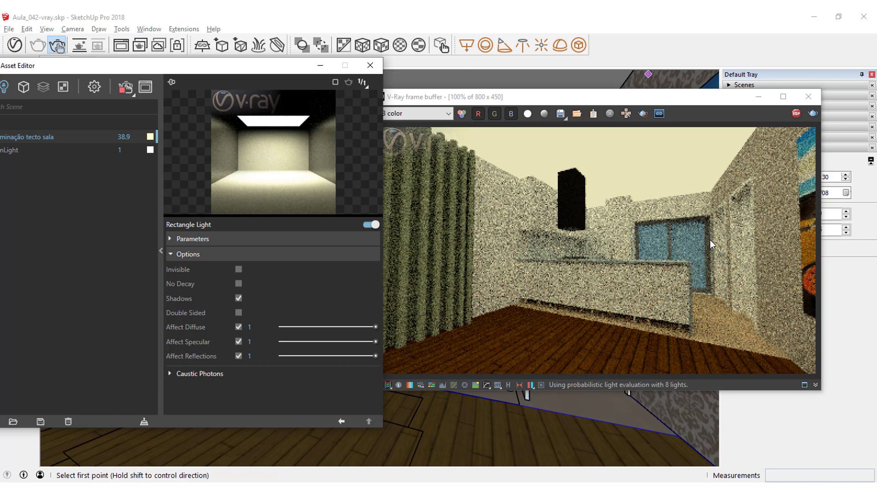
pyautogui.click(238, 269)
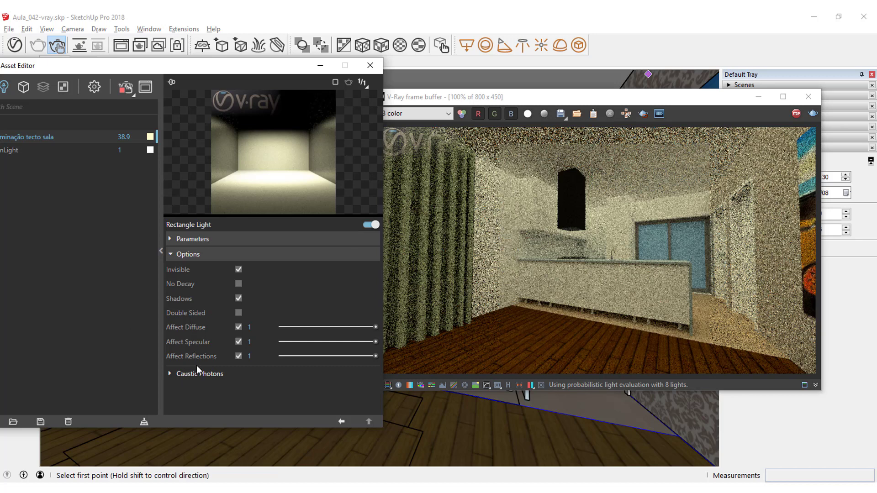
# Set the render's Interactivity to High and move the Asset Editor fully into view
pyautogui.click(94, 89)
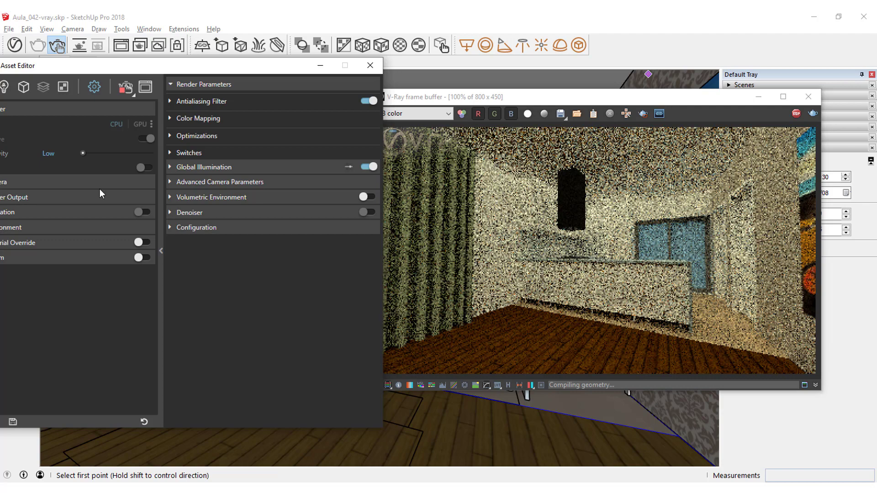
pyautogui.moveTo(84, 152); pyautogui.dragTo(168, 155)
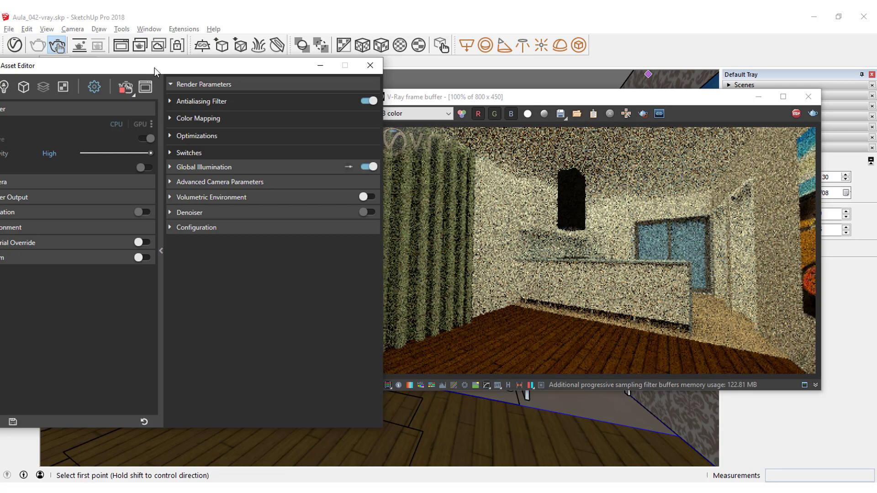
pyautogui.moveTo(154, 68); pyautogui.dragTo(208, 60)
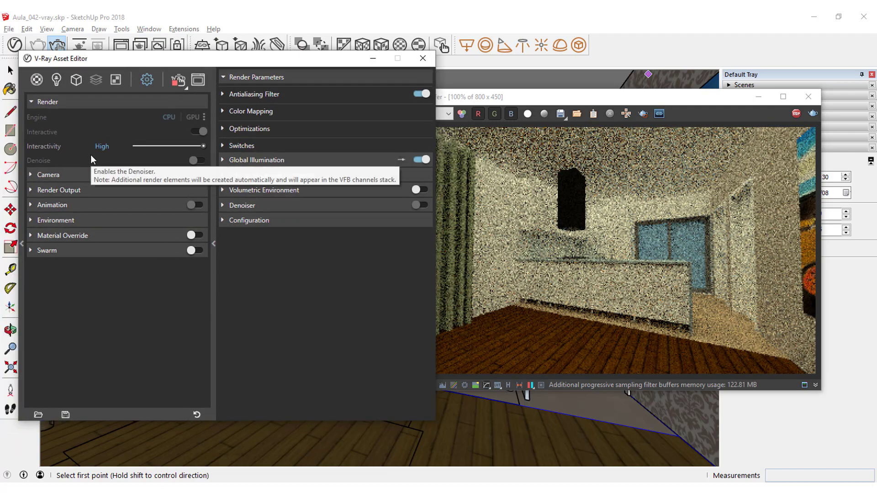